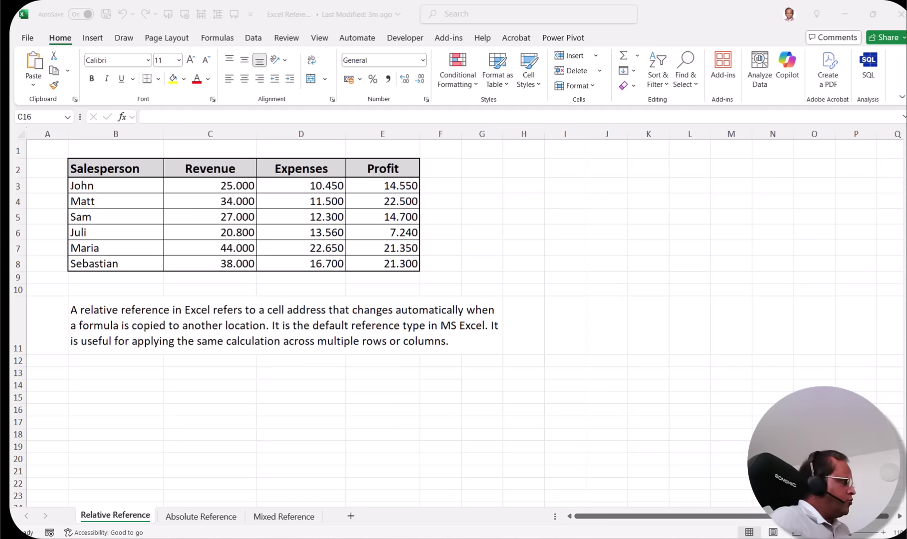
Look through the Absolute Reference and Mixed Reference sheets and return to the Relative Reference sheet.
click(290, 232)
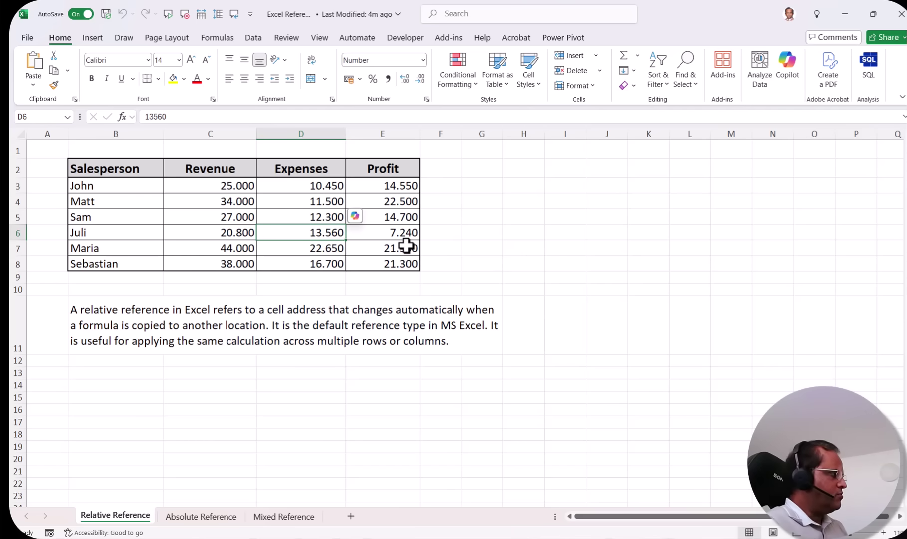
click(213, 522)
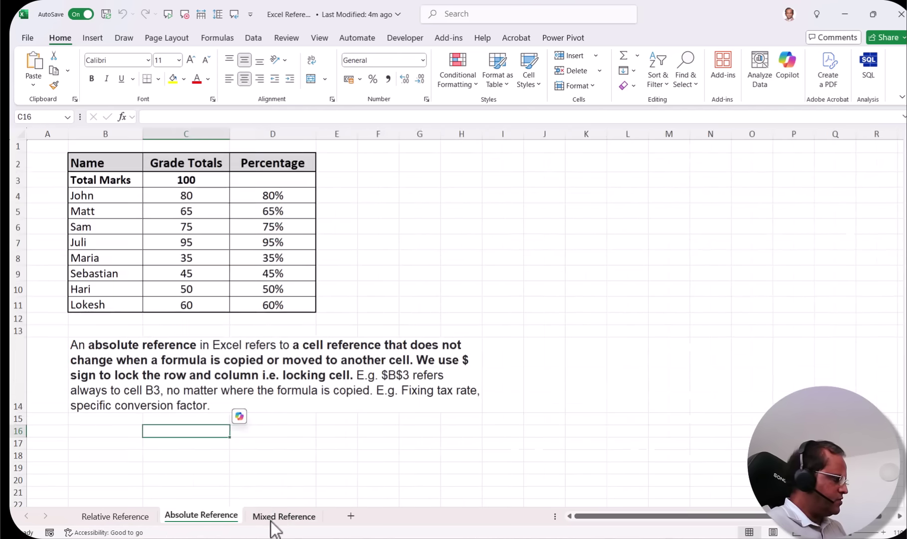
click(278, 524)
click(131, 522)
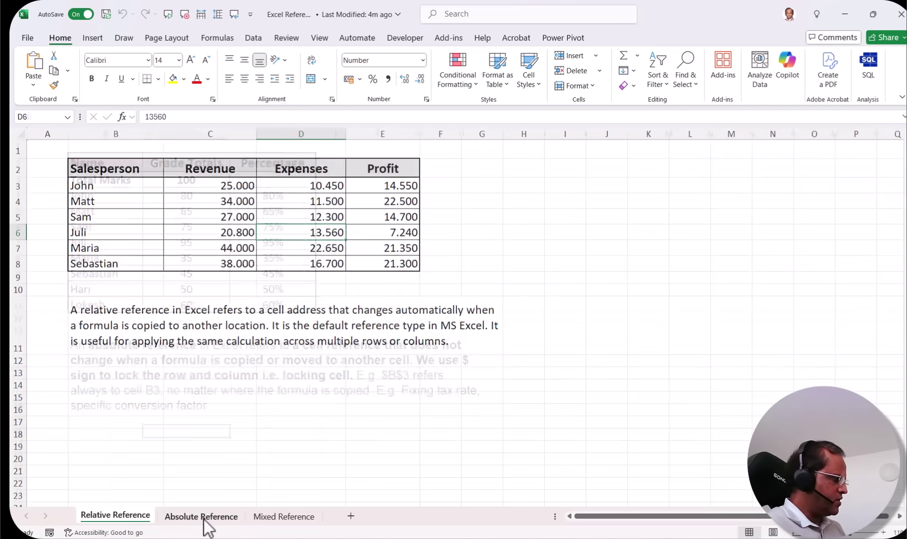
click(204, 519)
click(270, 519)
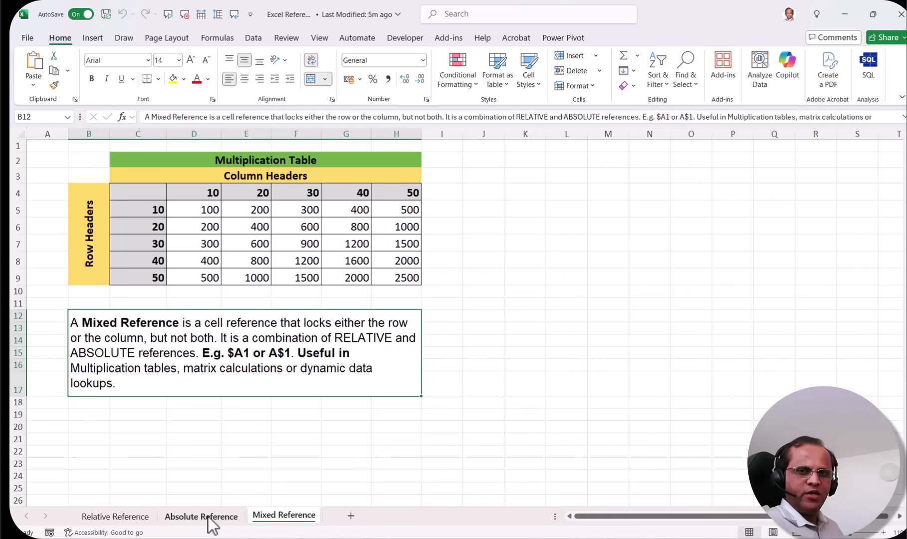
click(114, 516)
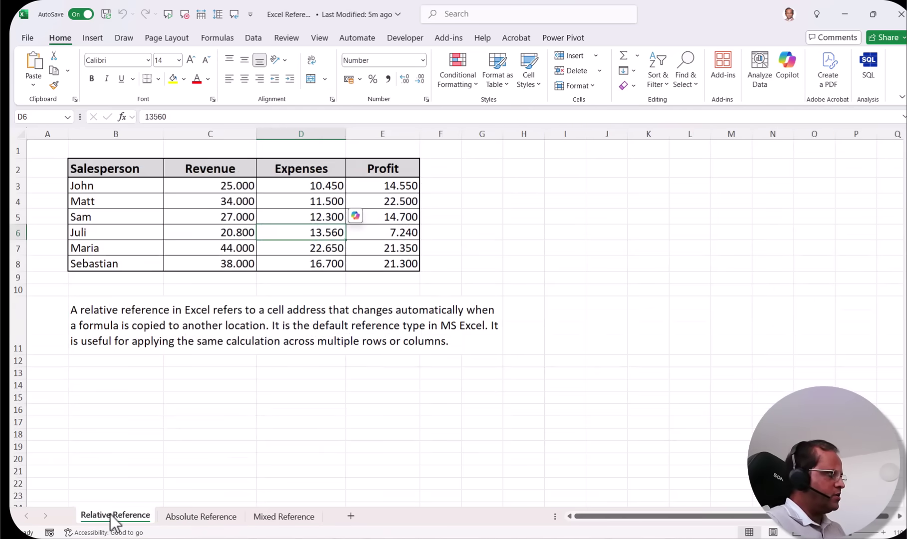
Open a second window of the Excel References workbook and preview both open windows.
click(325, 40)
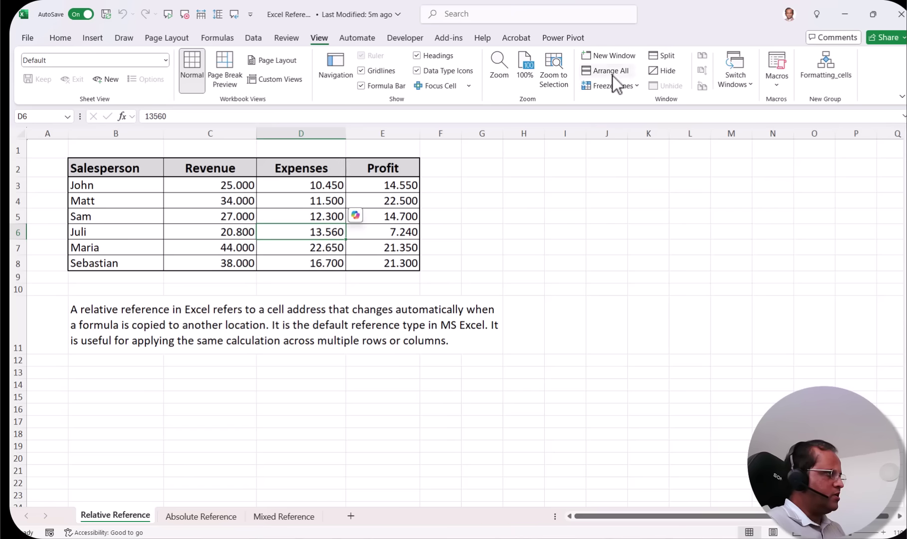
click(608, 54)
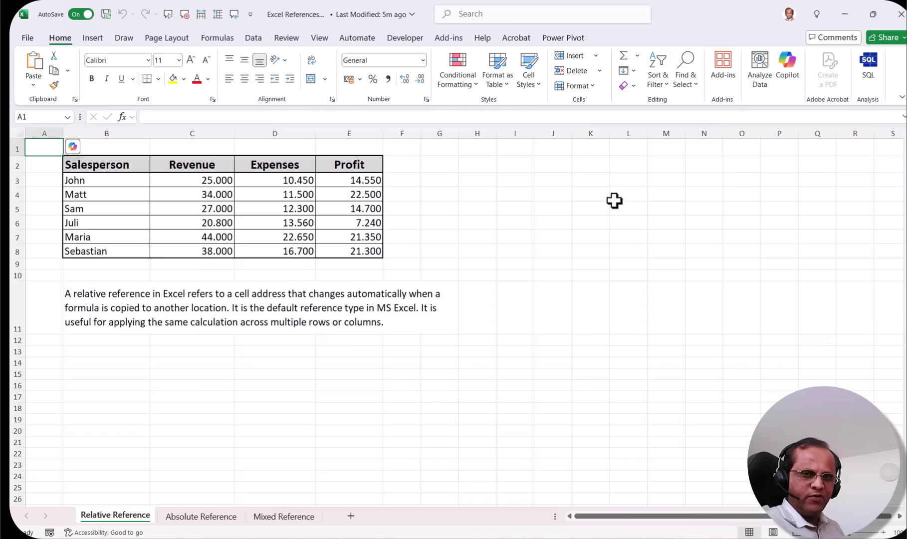
mouse_move(668, 536)
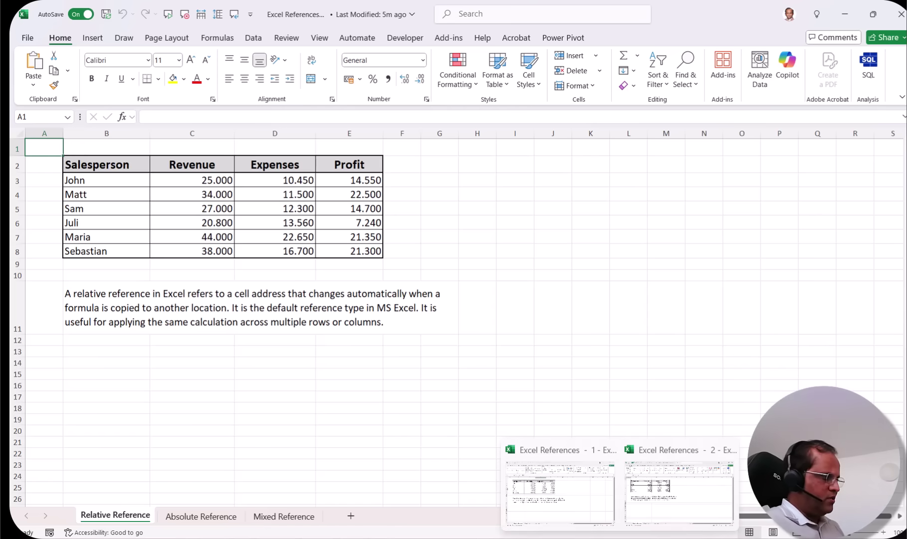
mouse_move(562, 477)
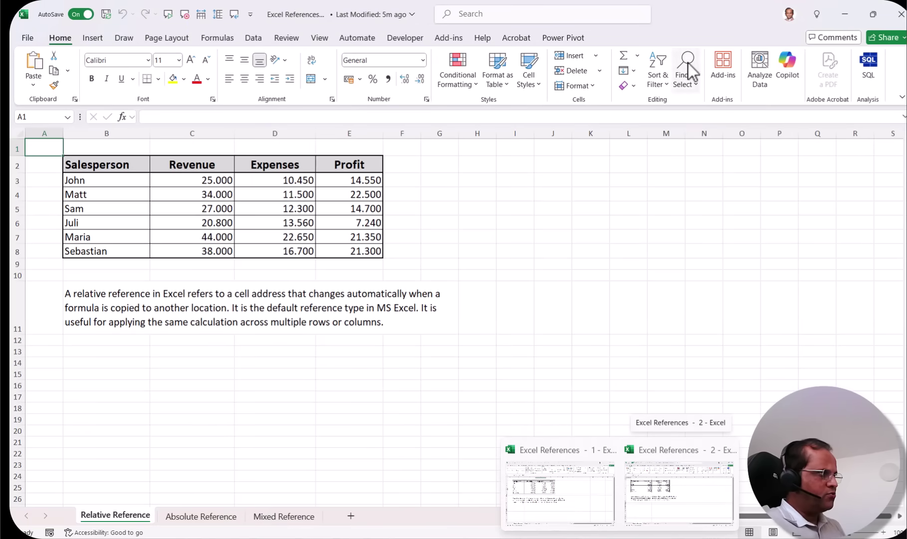
Arrange the two workbook windows horizontally and show the Absolute Reference sheet in the upper one.
click(322, 40)
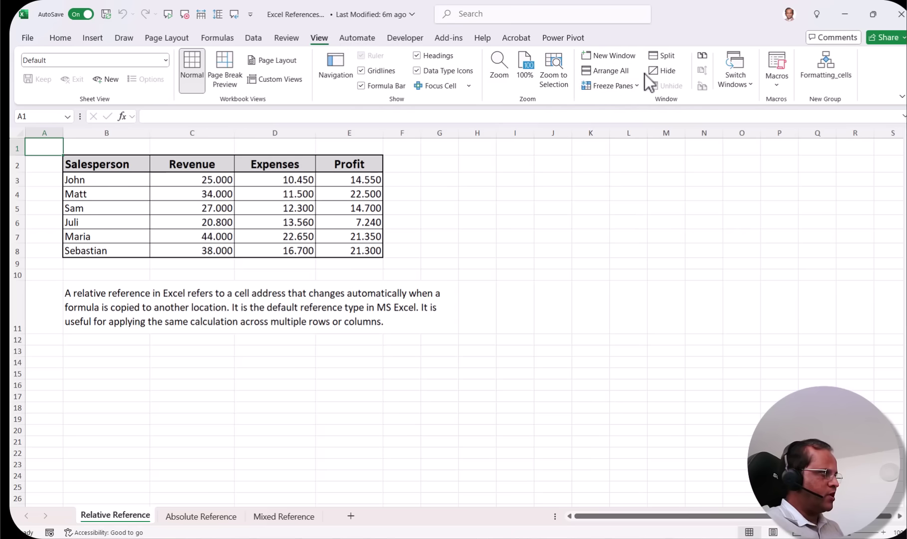
click(607, 72)
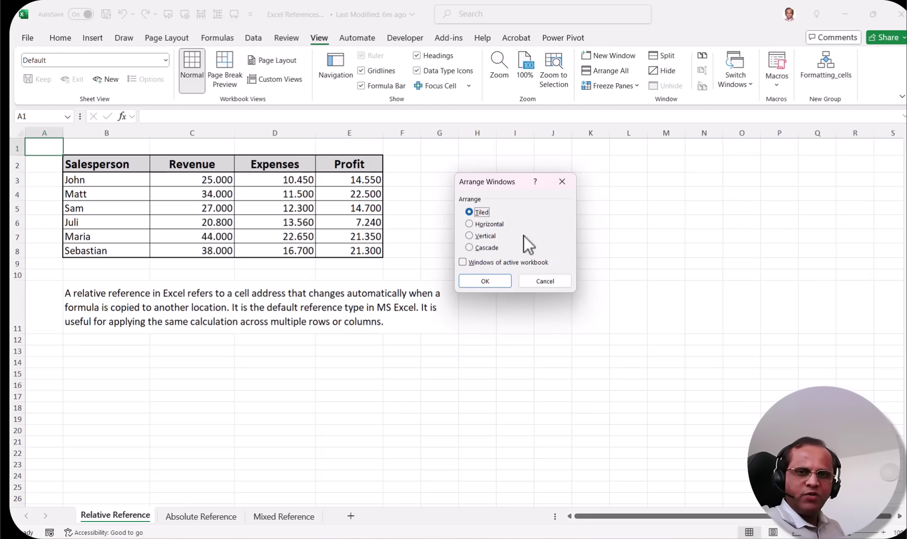
click(472, 223)
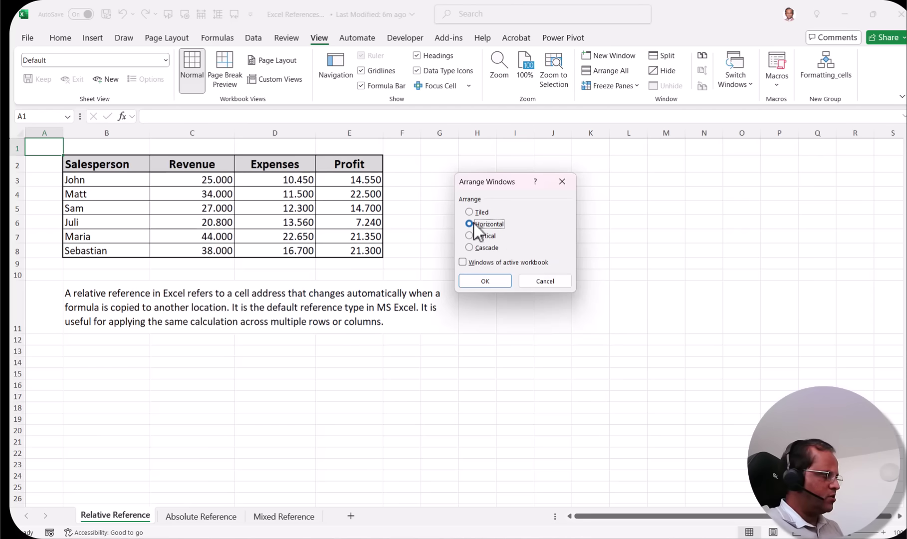
click(495, 282)
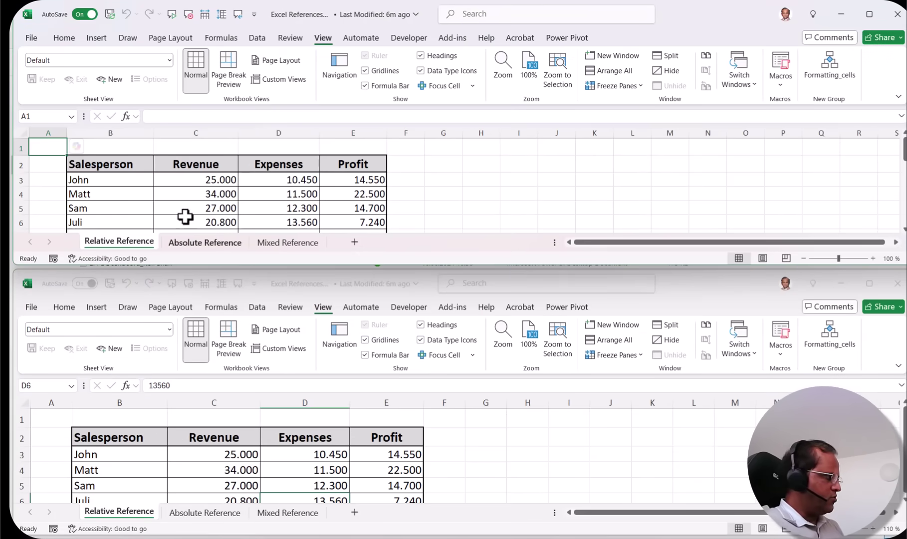
click(201, 242)
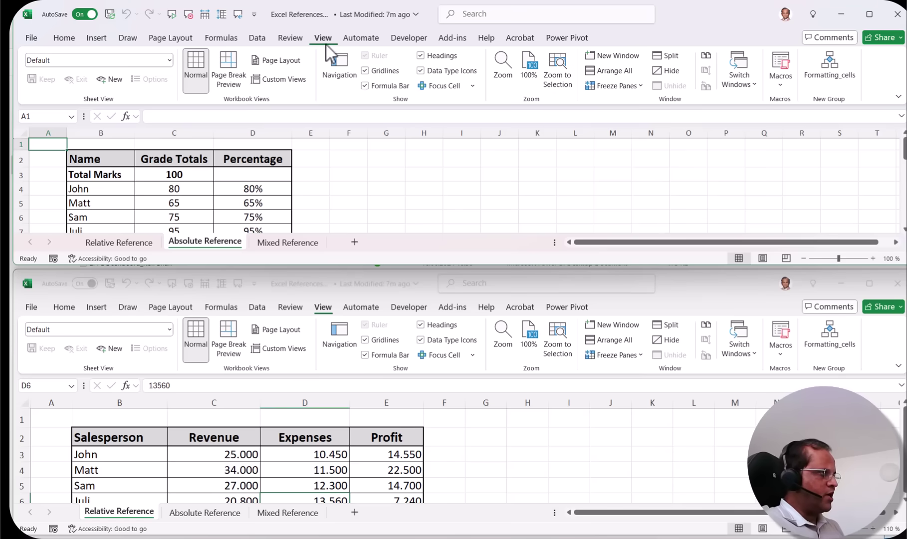
Change the arrangement of the two workbook windows to Vertical.
click(621, 73)
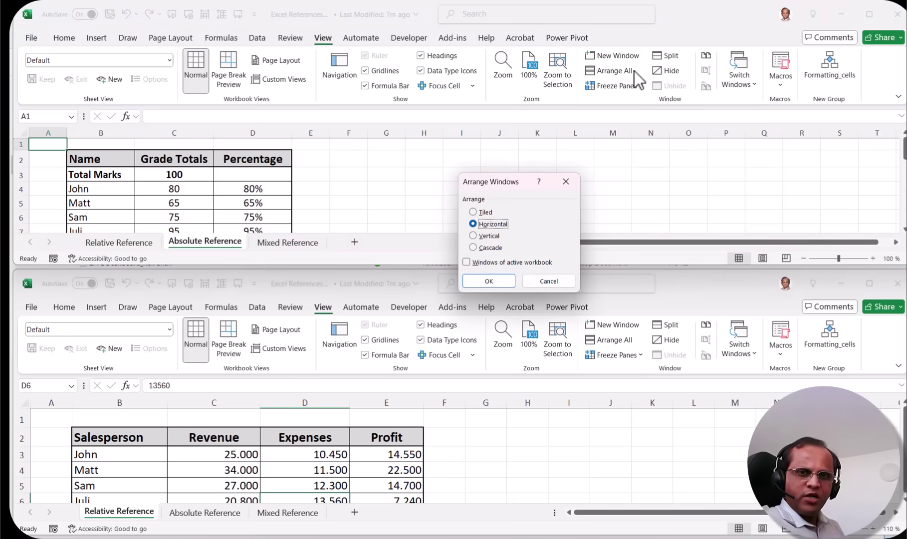
click(475, 236)
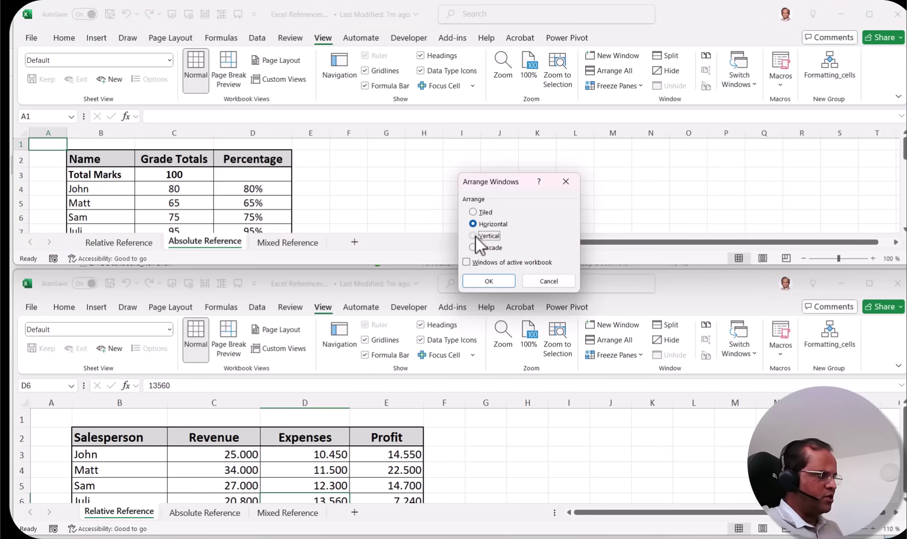
click(490, 279)
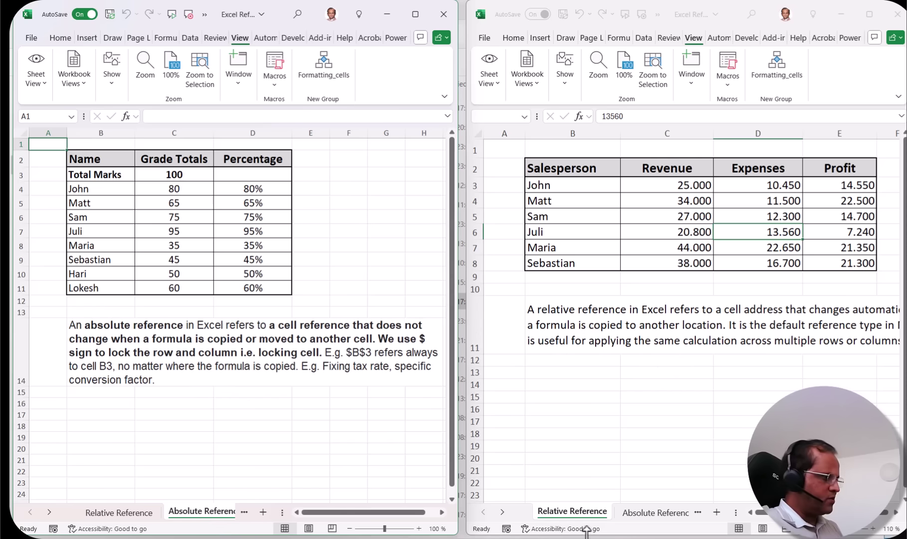
scroll(333, 414, down, 2)
scroll(334, 399, up, 2)
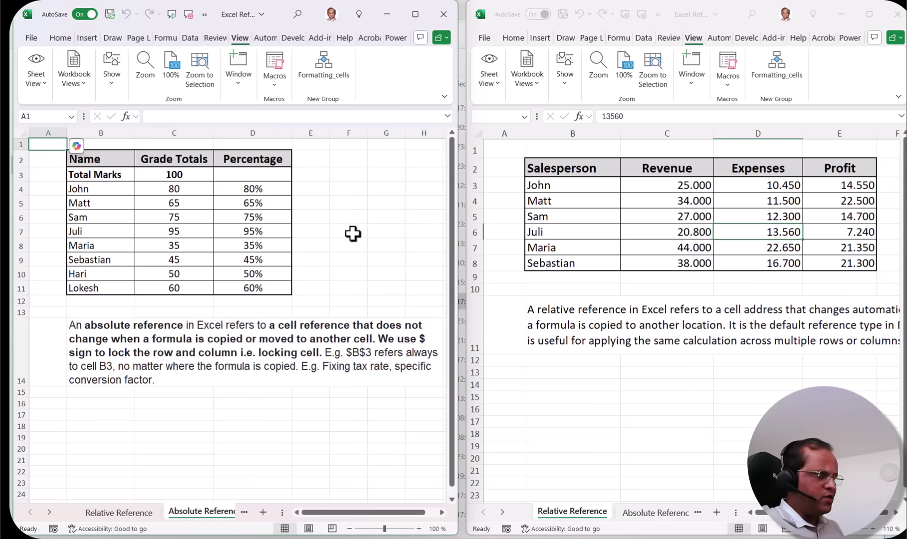
Turn on View Side by Side, reapply the Vertical window arrangement, and scroll both sheets together.
click(239, 85)
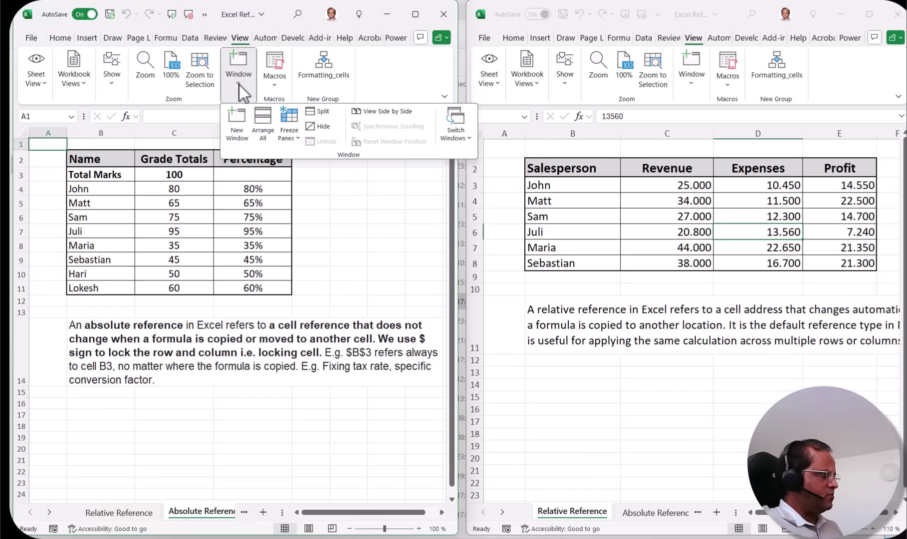
click(390, 113)
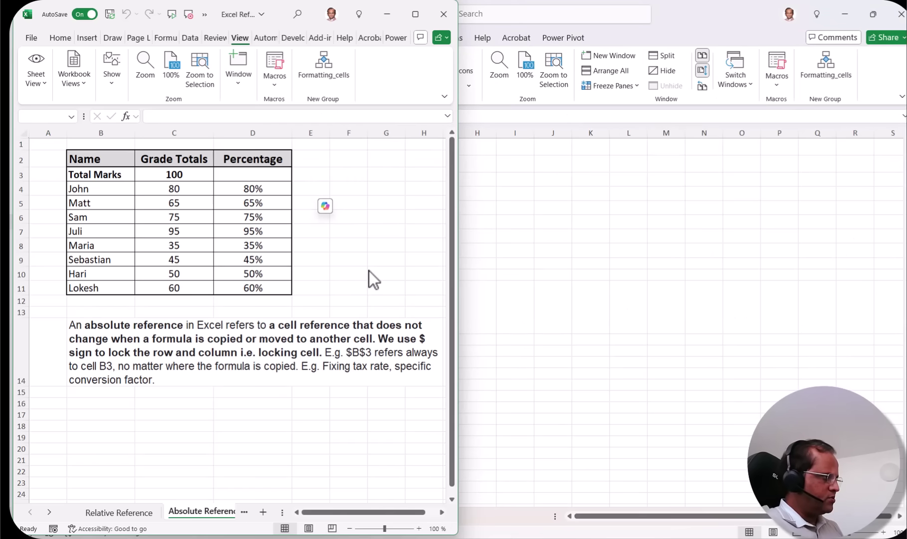
click(648, 165)
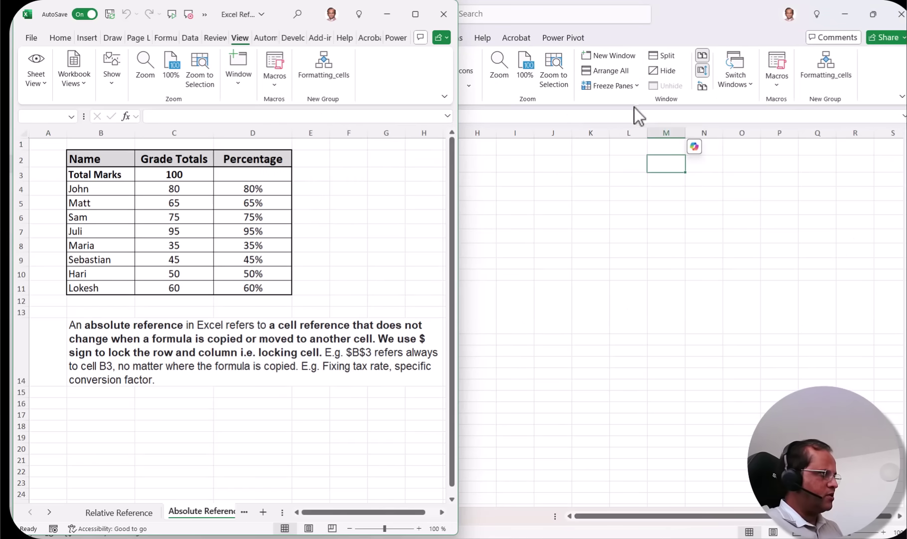
click(615, 70)
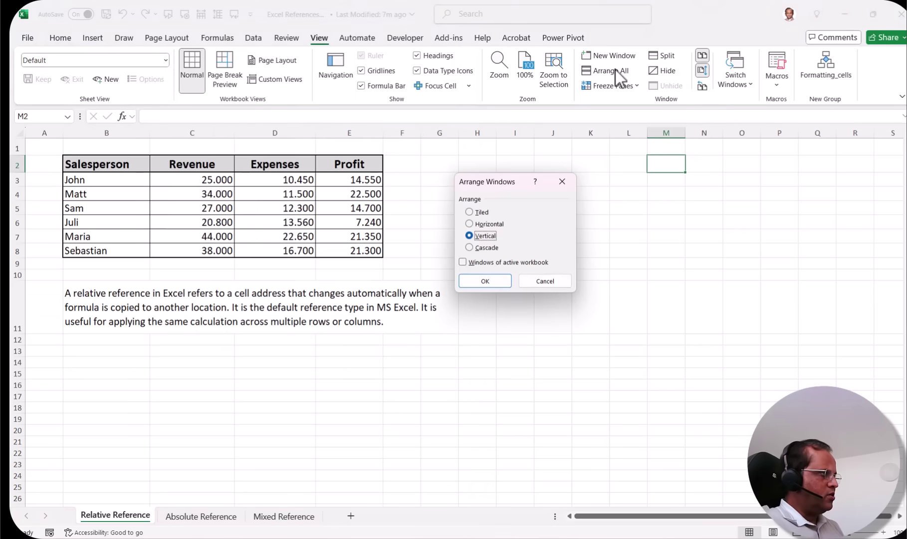
click(485, 281)
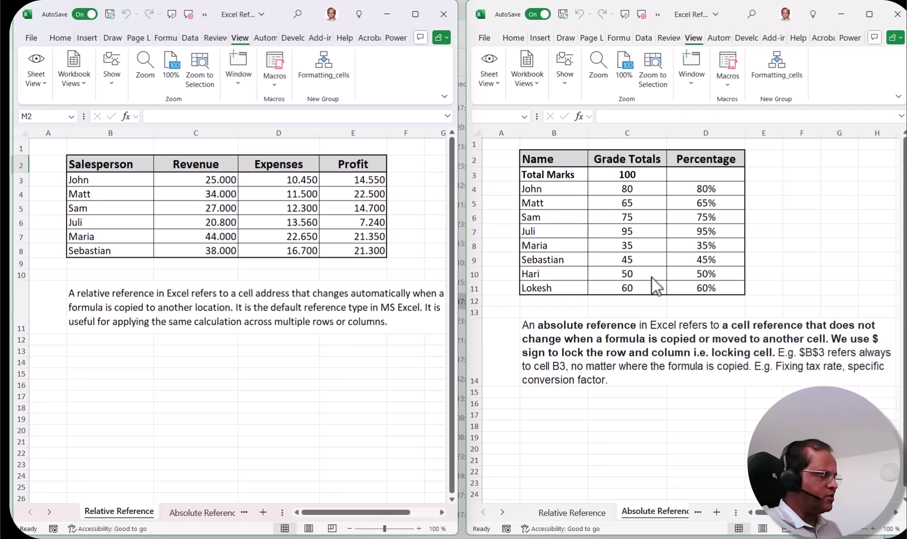
scroll(342, 266, down, 8)
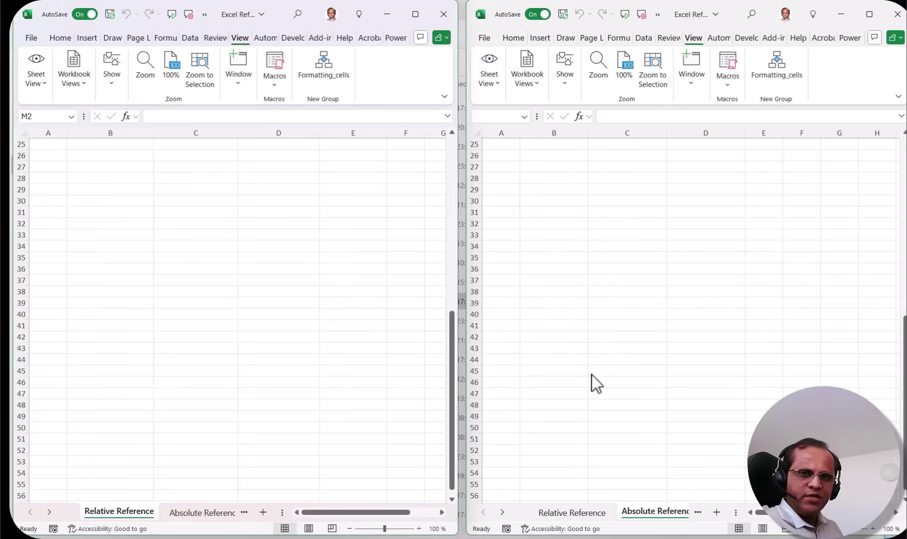
scroll(355, 328, up, 8)
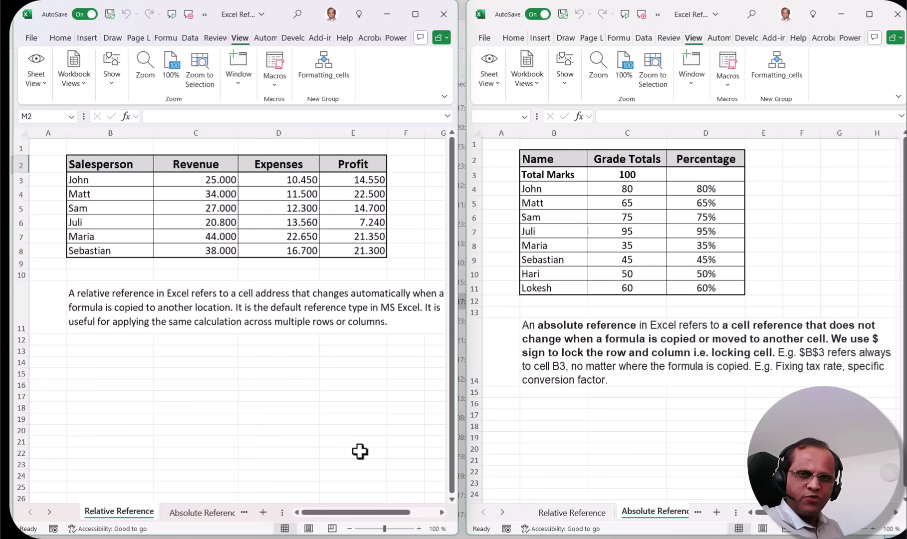
Turn off Synchronous Scrolling and scroll the Relative Reference sheet's window on its own.
click(237, 83)
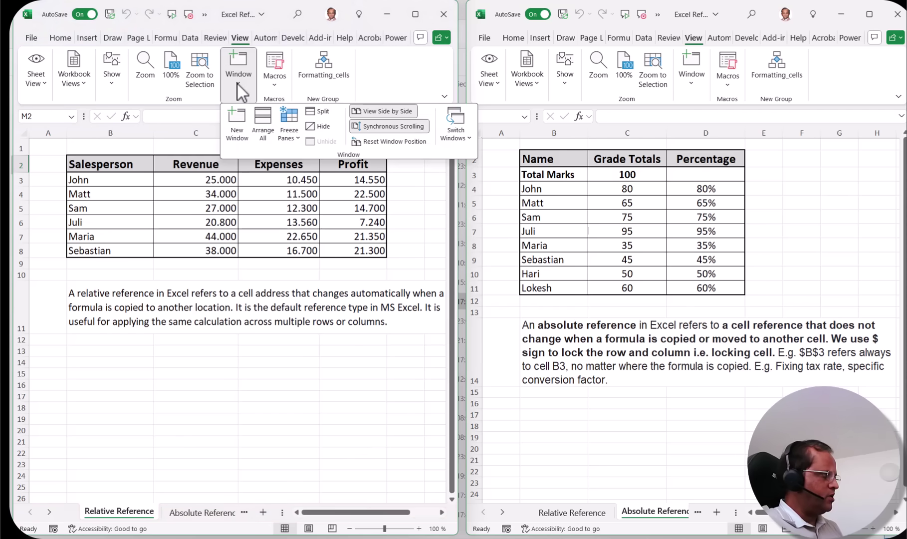
click(421, 129)
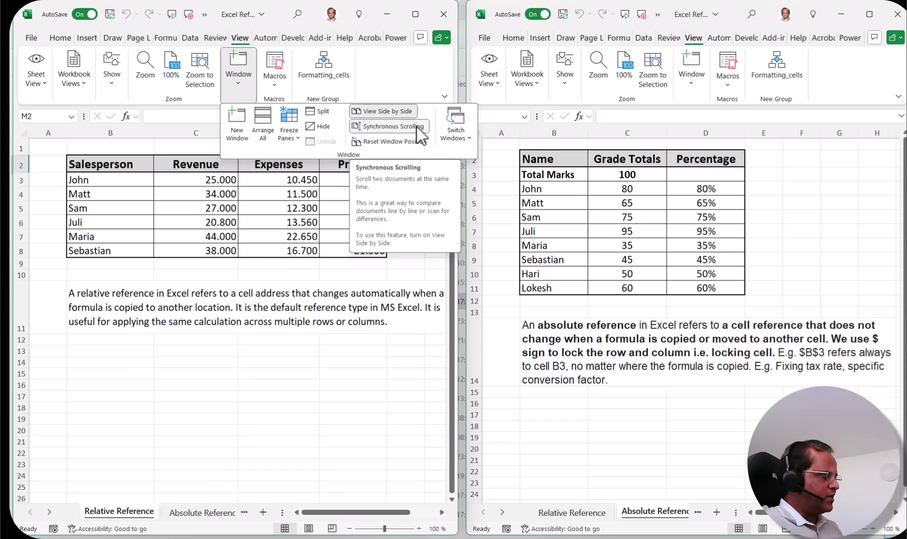
click(398, 127)
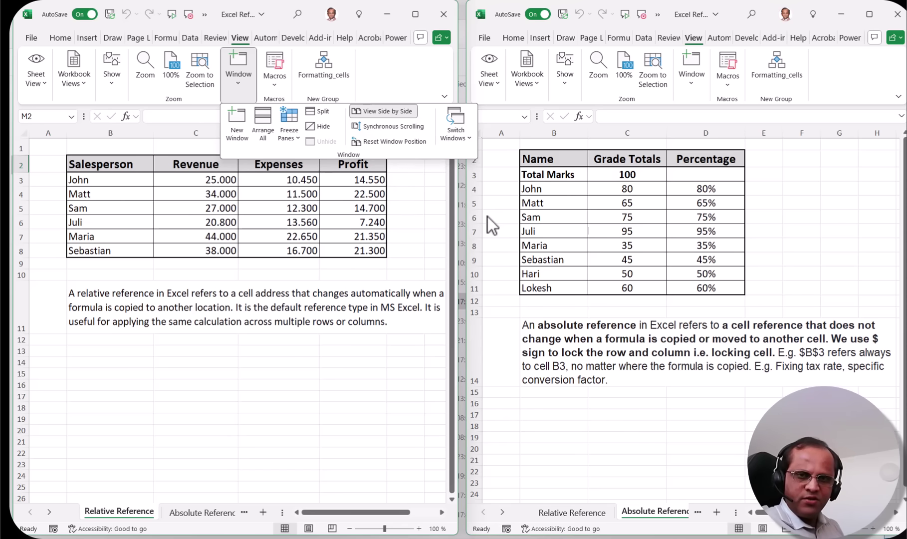
key(Escape)
scroll(401, 281, down, 4)
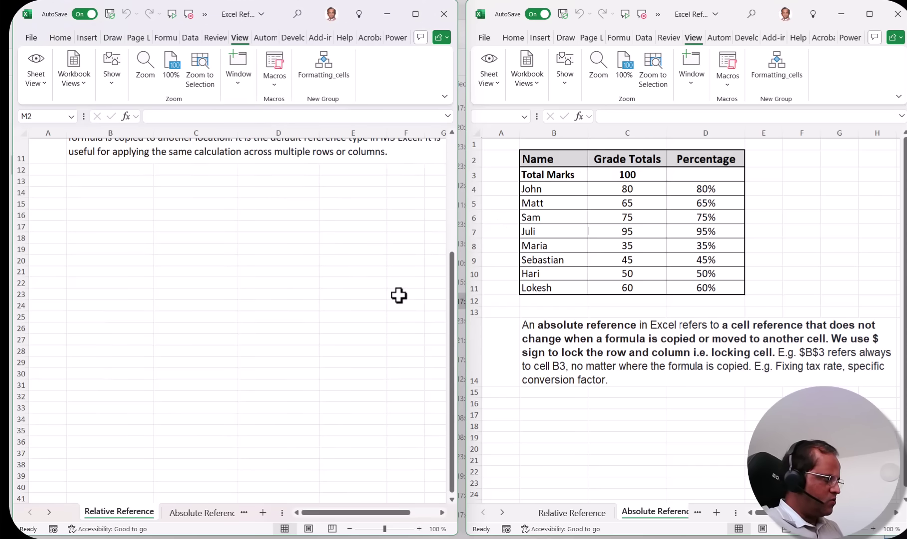
scroll(398, 296, down, 4)
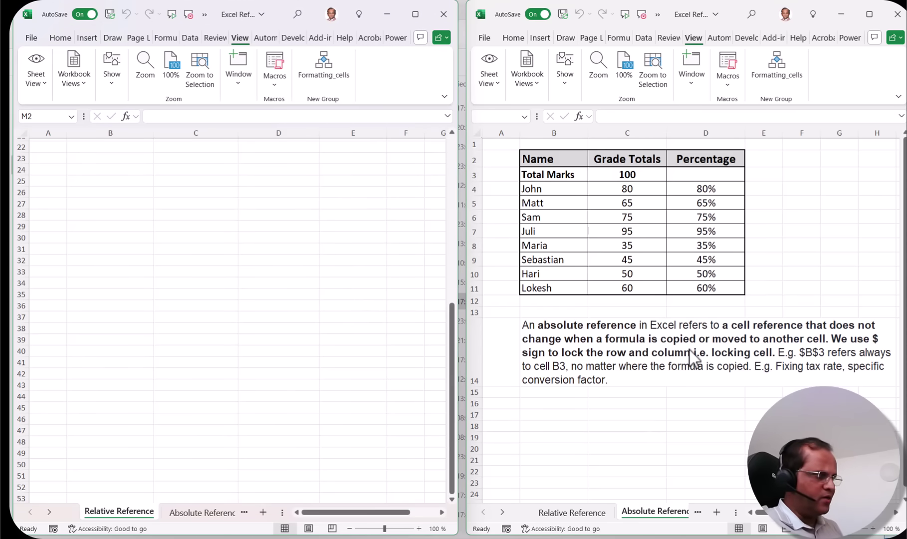
scroll(318, 204, up, 7)
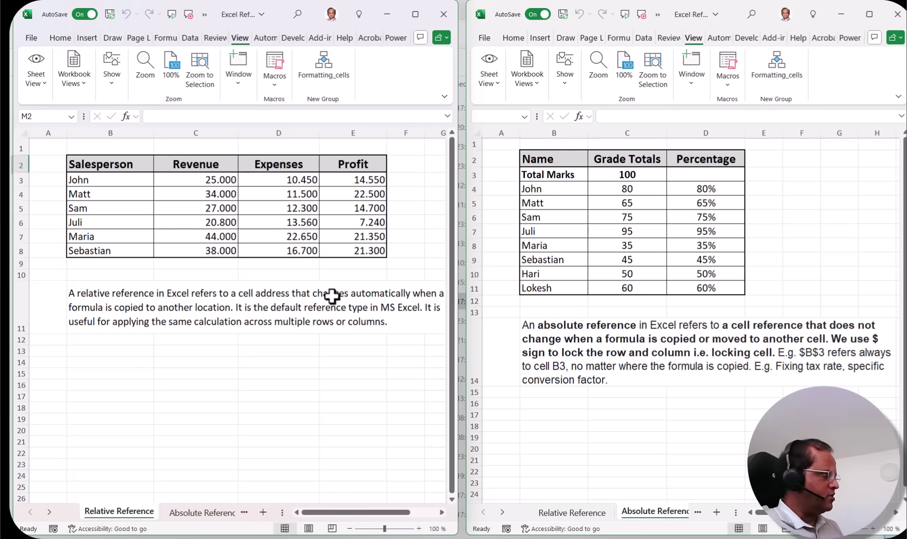
Turn Synchronous Scrolling back on and test it by scrolling down both sheets and back up.
click(242, 88)
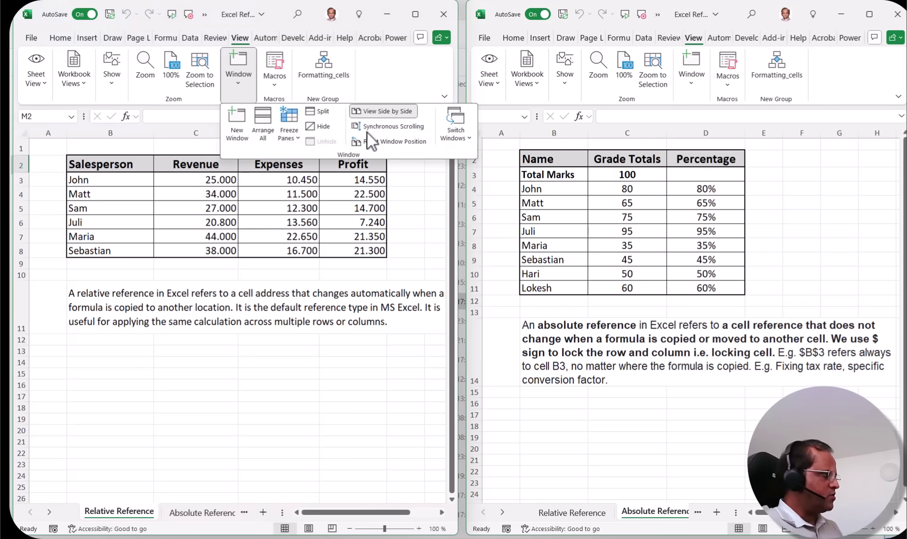
click(411, 129)
scroll(370, 354, down, 3)
scroll(373, 293, down, 4)
scroll(373, 293, up, 7)
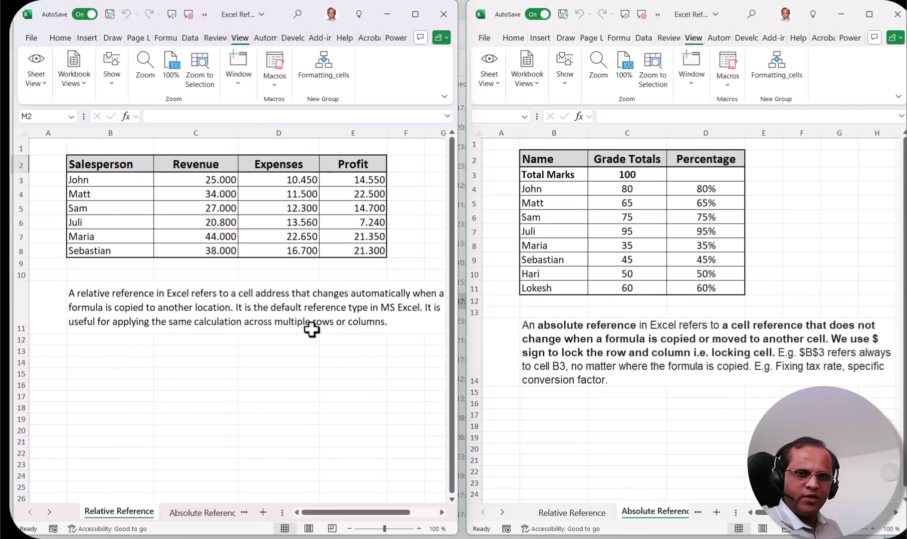
Rearrange the two windows of the Excel References workbook as Cascade.
click(236, 79)
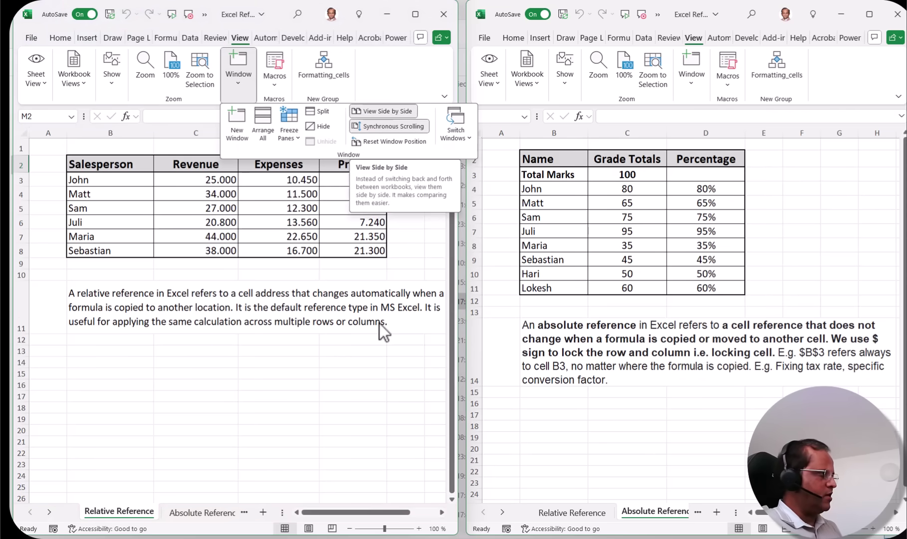
click(266, 133)
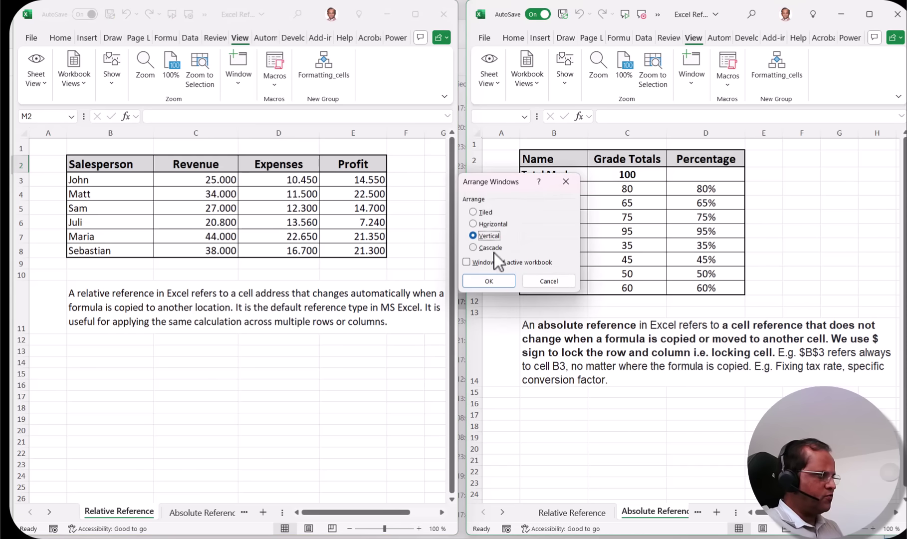
click(472, 247)
click(484, 281)
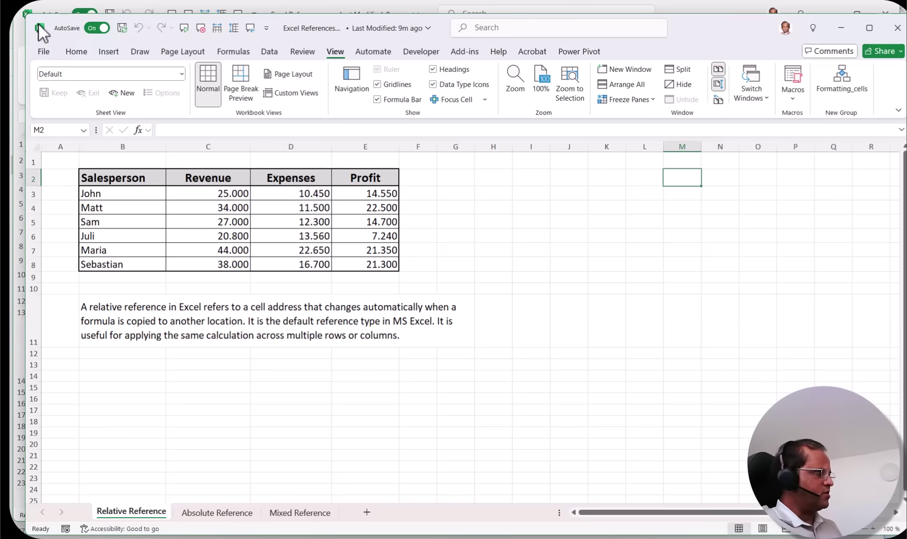
Change the arrangement of the two cascaded Excel References windows to Tiled.
click(627, 86)
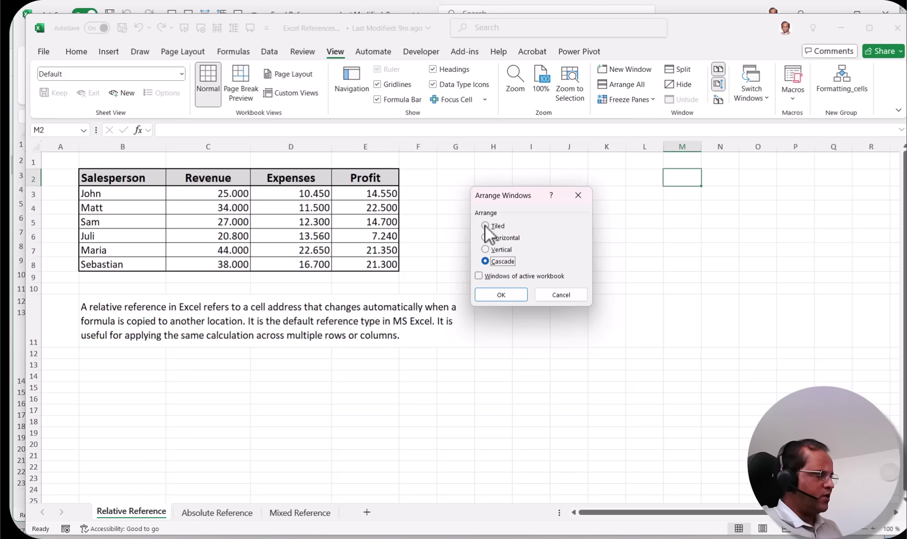
click(485, 226)
click(492, 296)
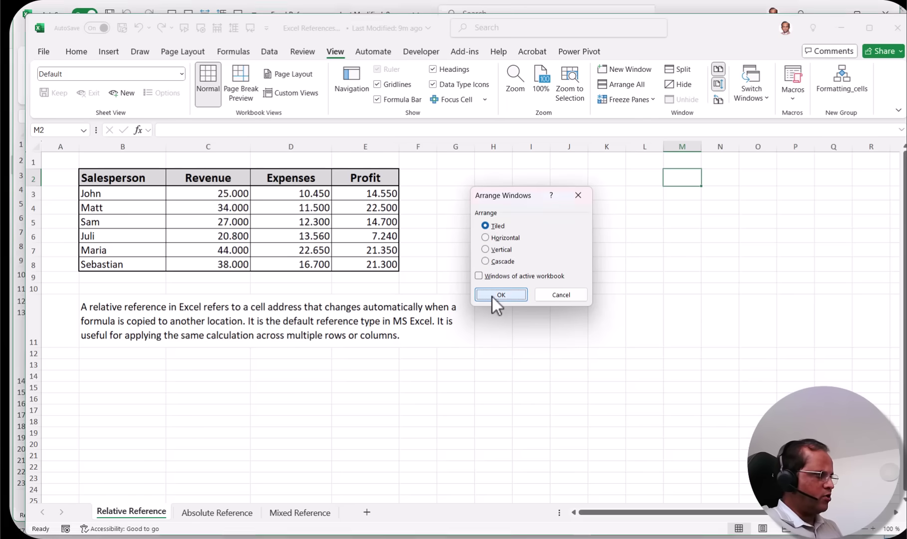
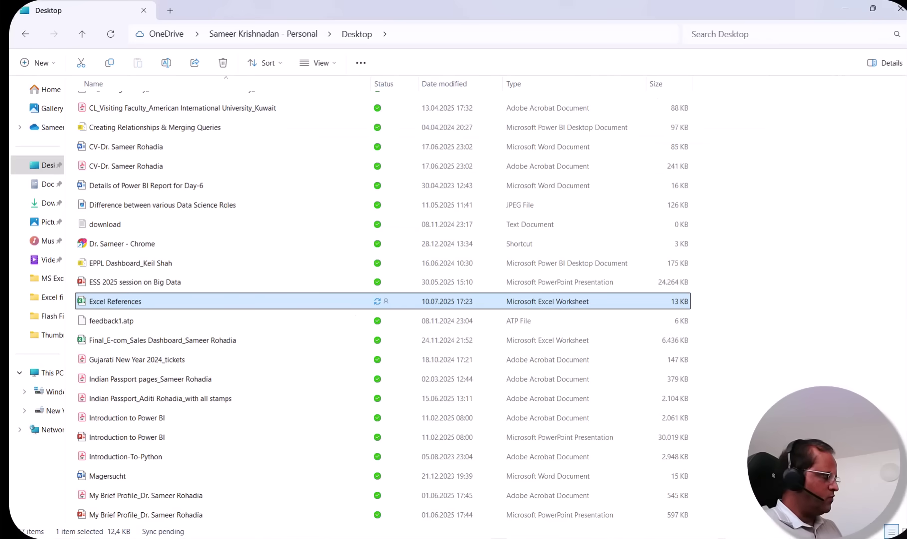
From the Excel files folder in File Explorer, open the Paste Special, Flash Fill and Advanced Fill Series workbooks.
click(49, 297)
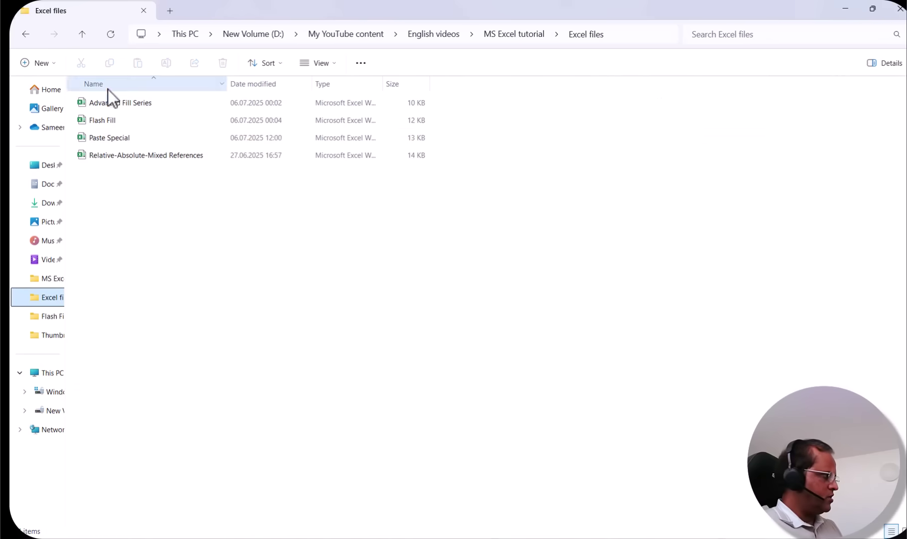
double_click(144, 137)
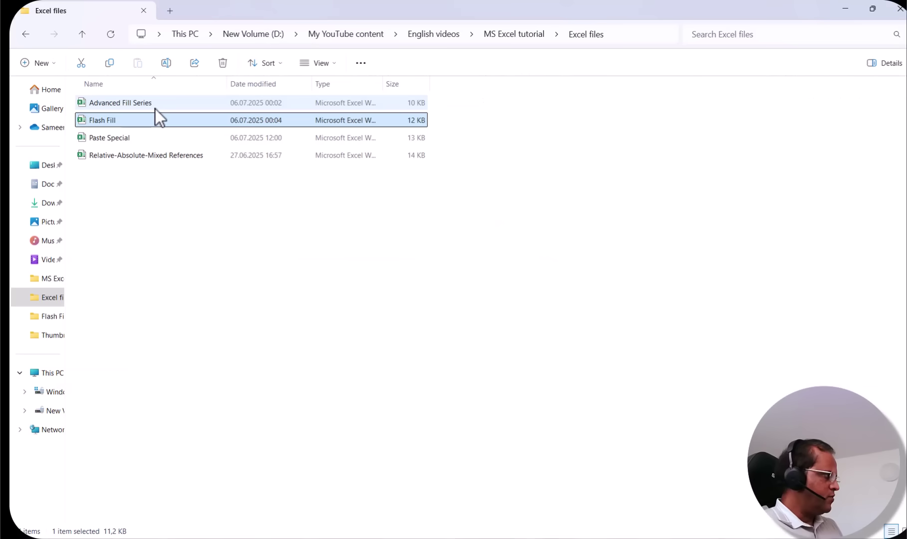
click(155, 109)
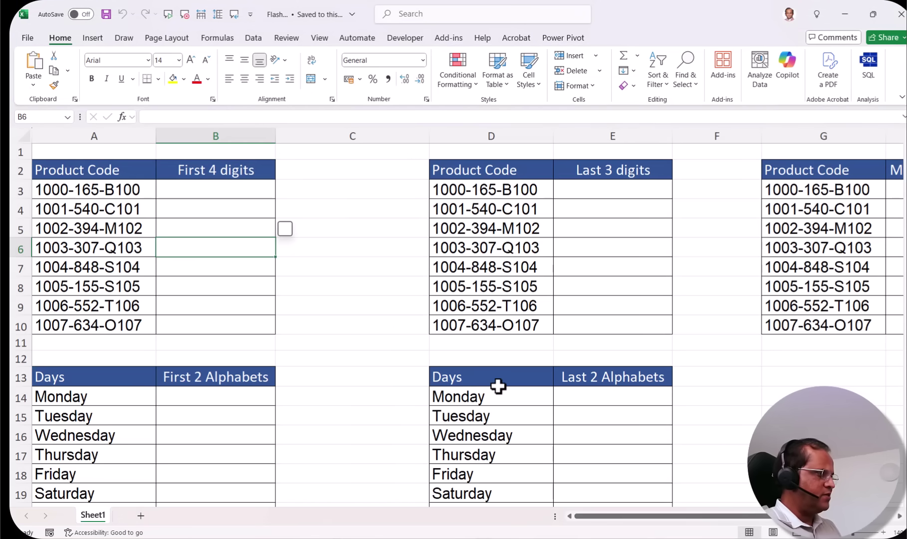
mouse_move(437, 468)
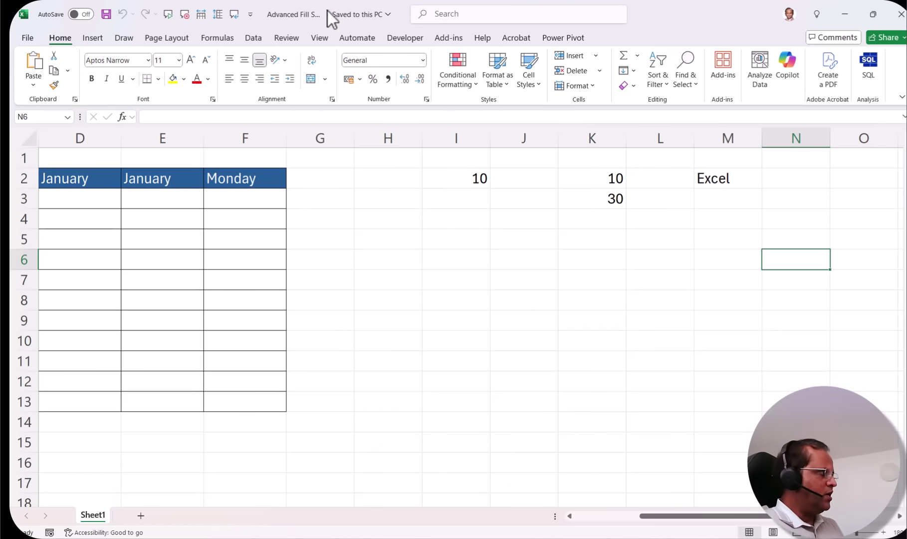
Arrange all the open workbooks as Tiled, starting from the Advanced Fill Series workbook.
click(322, 39)
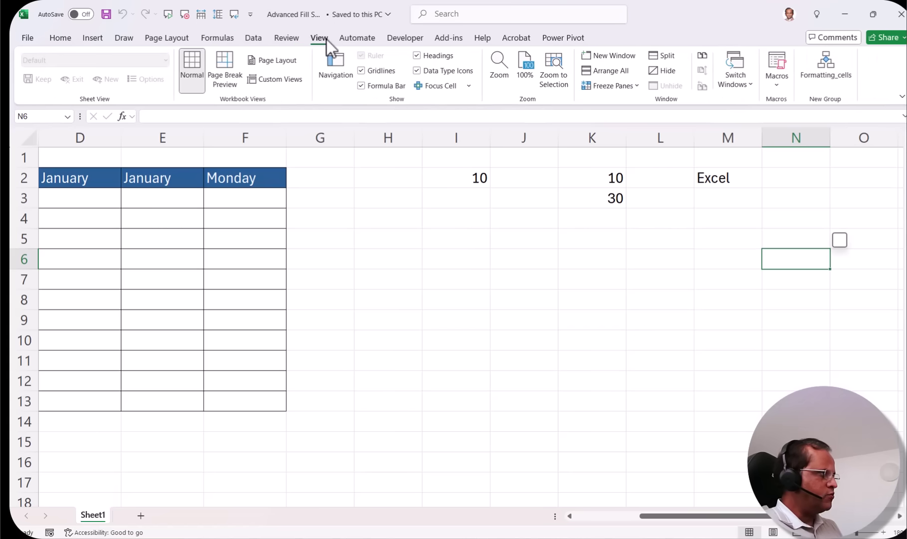
click(609, 70)
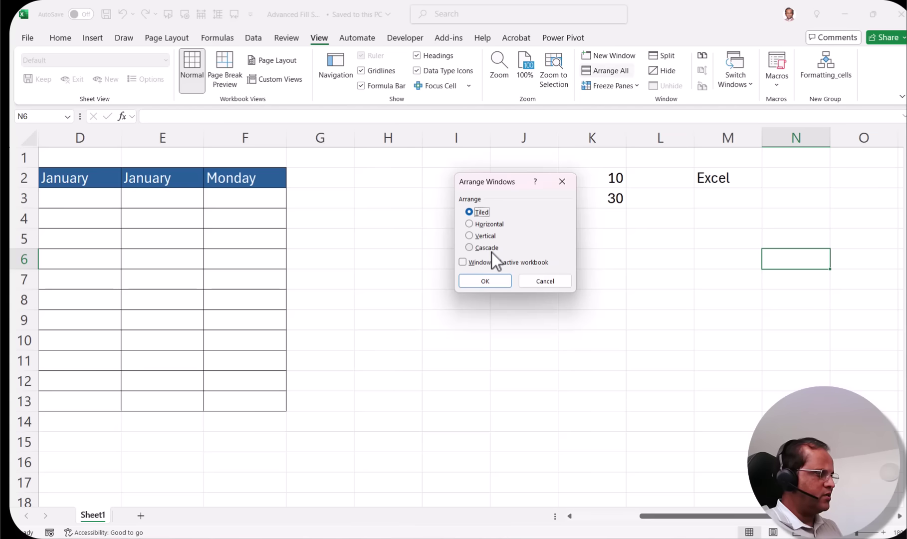
click(484, 281)
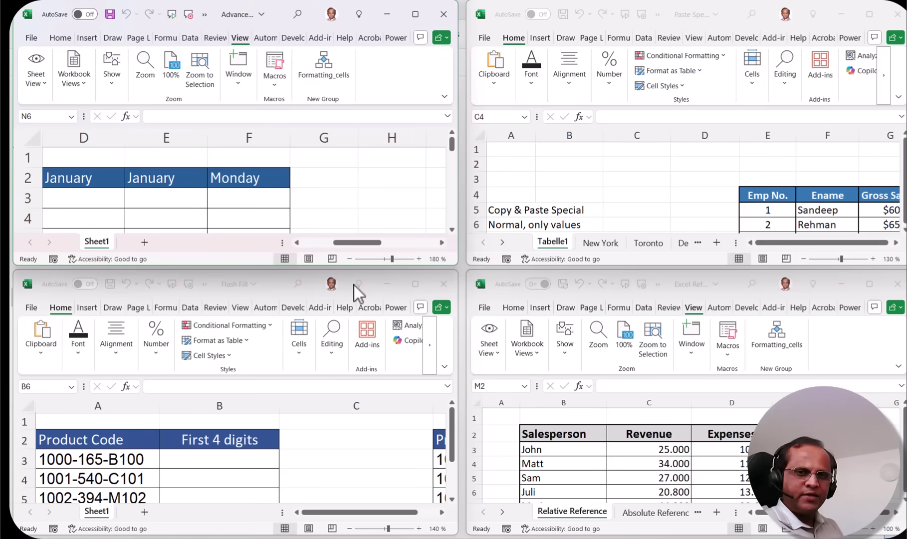
Scroll the Advanced Fill Series sheet down and back up, and switch to the Paste Special window and back.
click(367, 173)
scroll(390, 192, down, 5)
scroll(389, 194, up, 5)
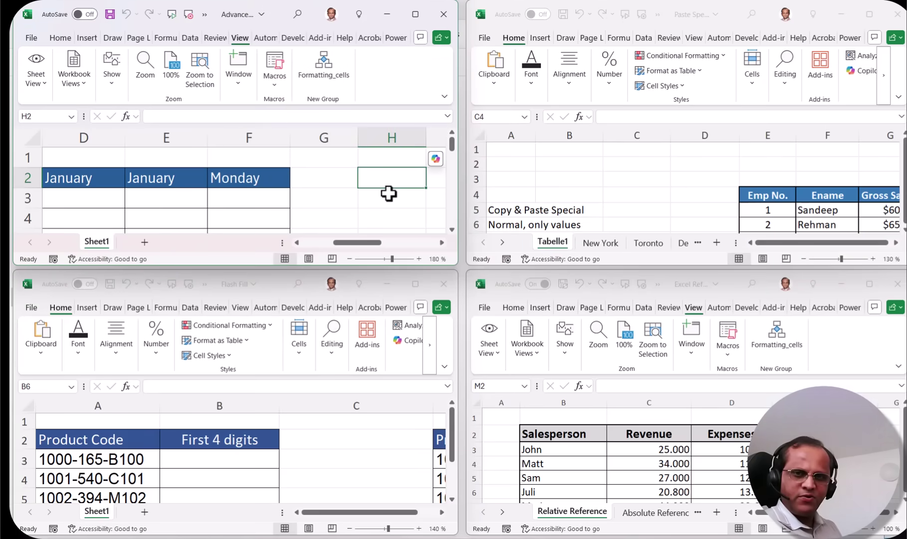
click(643, 176)
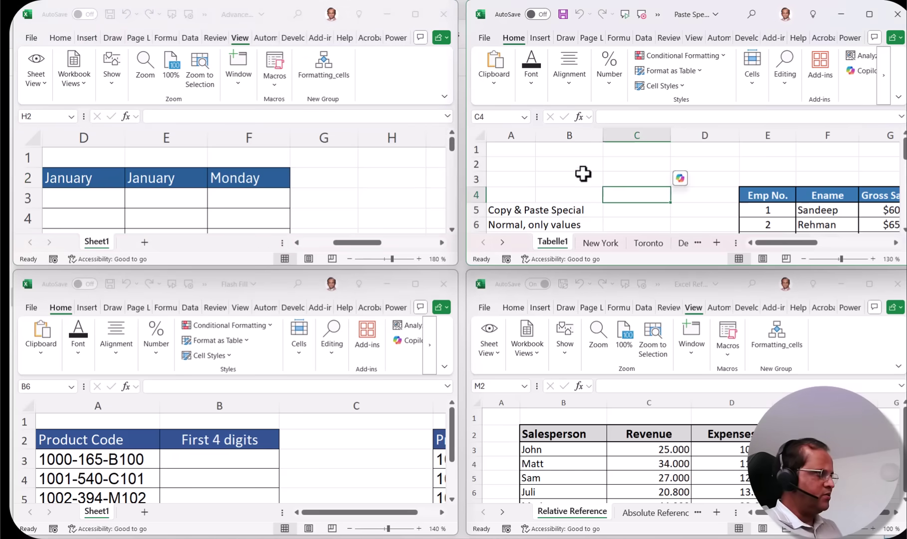
click(384, 173)
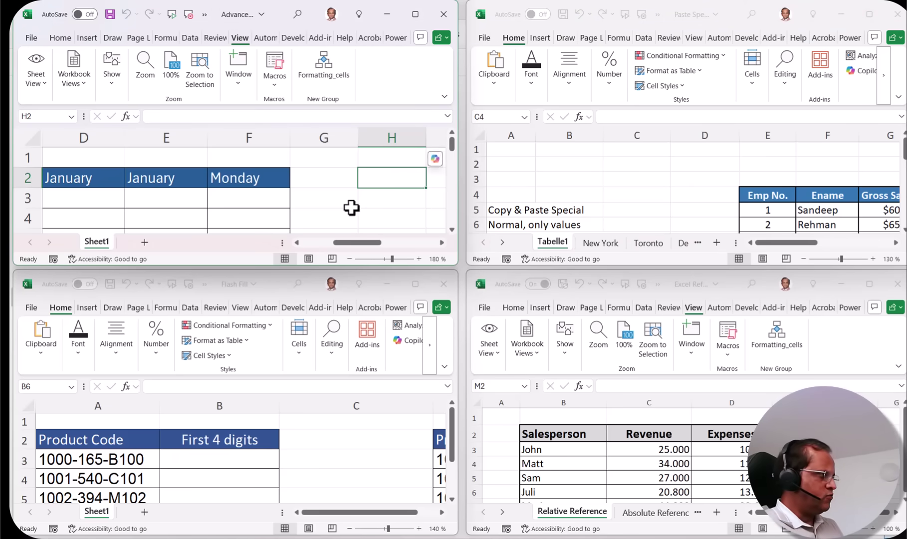
Change the arrangement of the four open workbooks from the Advanced Fill Series window to Vertical.
click(240, 81)
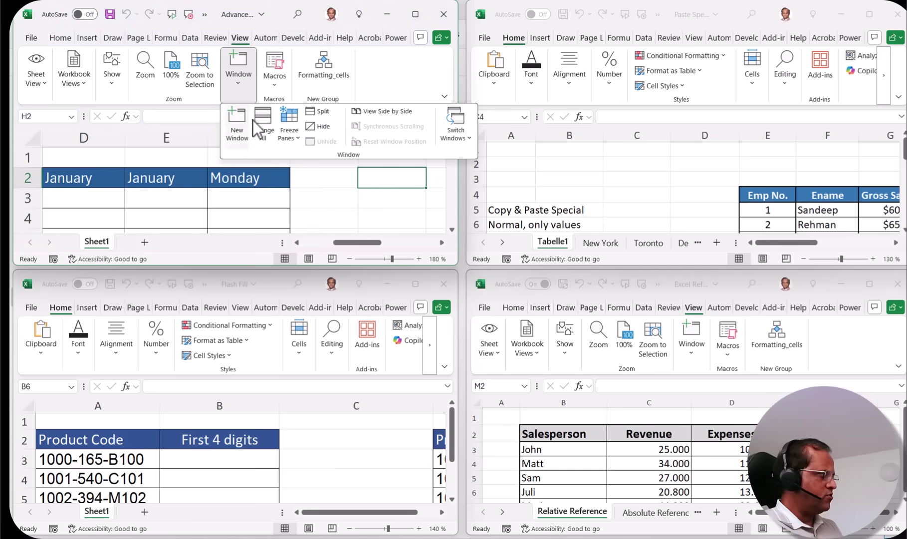
click(263, 130)
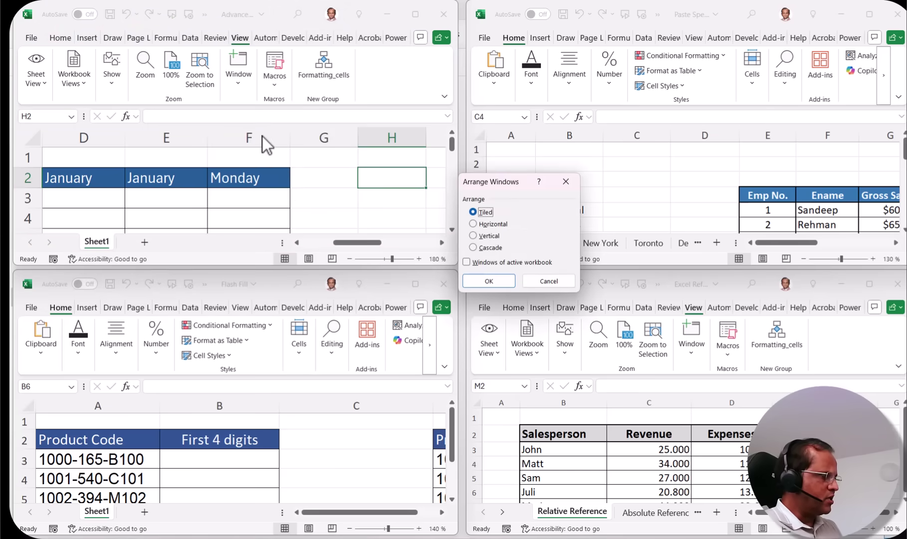
click(477, 236)
click(490, 279)
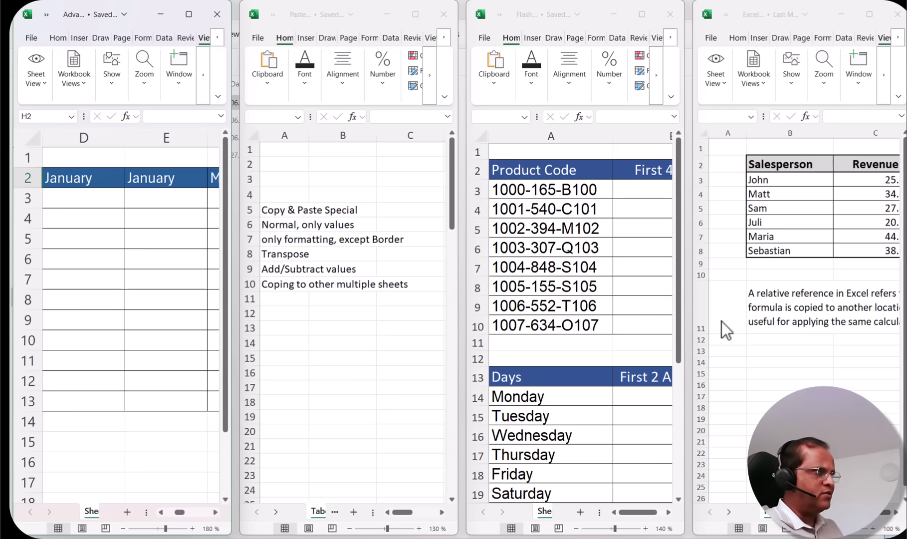
Rearrange the four workbook windows as Cascade from the Excel References window.
click(858, 70)
click(699, 132)
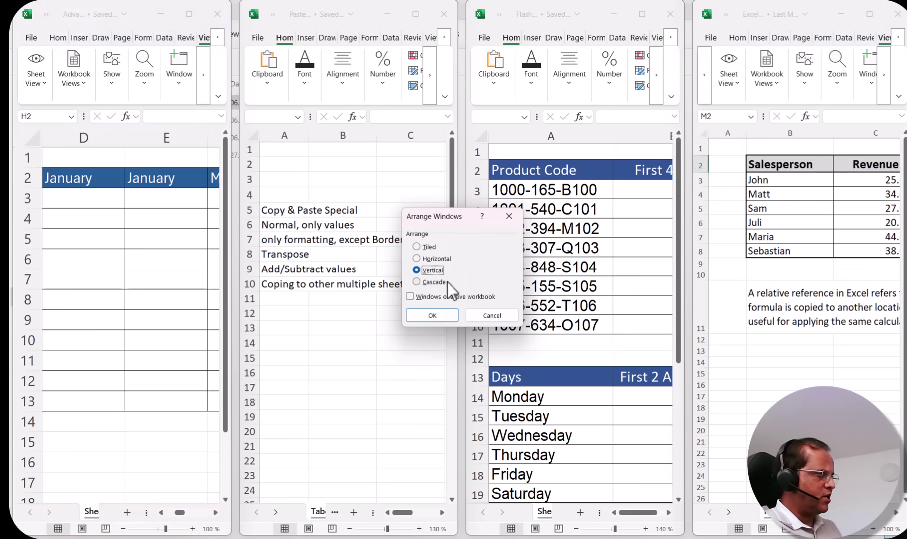
click(417, 281)
click(431, 315)
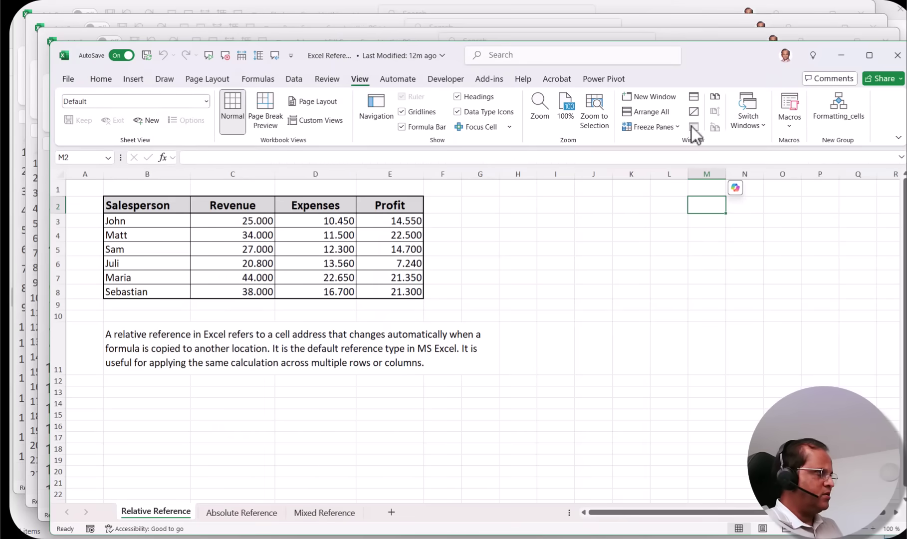
Set the four cascaded workbook windows back to the Tiled arrangement, with Excel References as the active workbook.
click(651, 117)
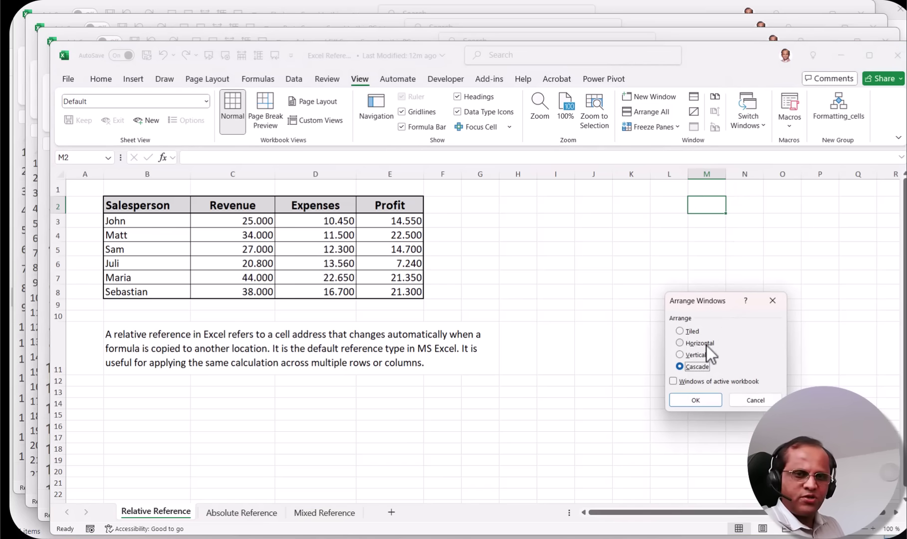
click(679, 330)
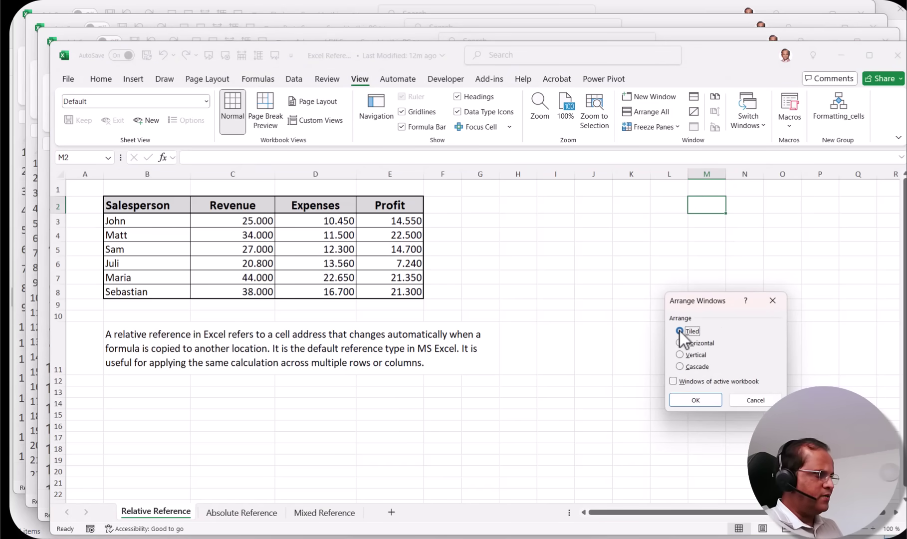
click(696, 402)
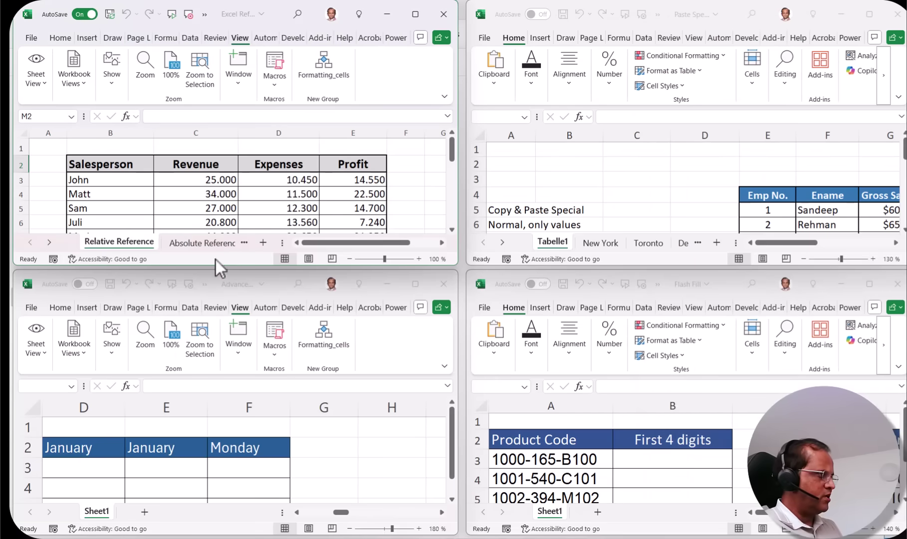